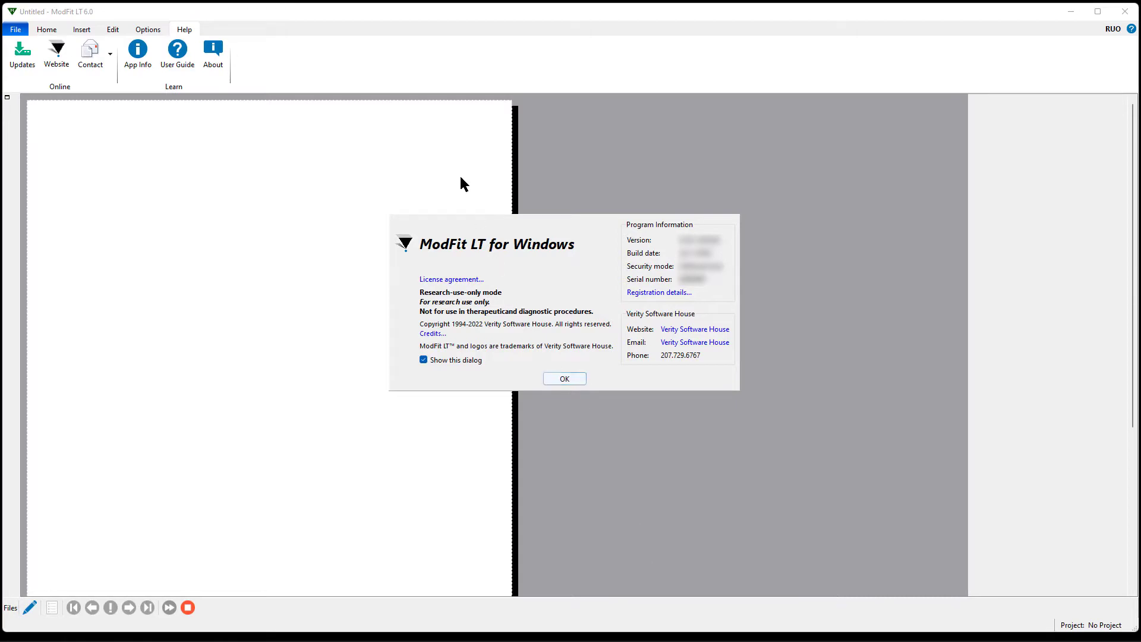
# Dismiss the program information and create a Cell cycle project named Tutorial 1 with Copy Data Files turned on.
pyautogui.click(565, 384)
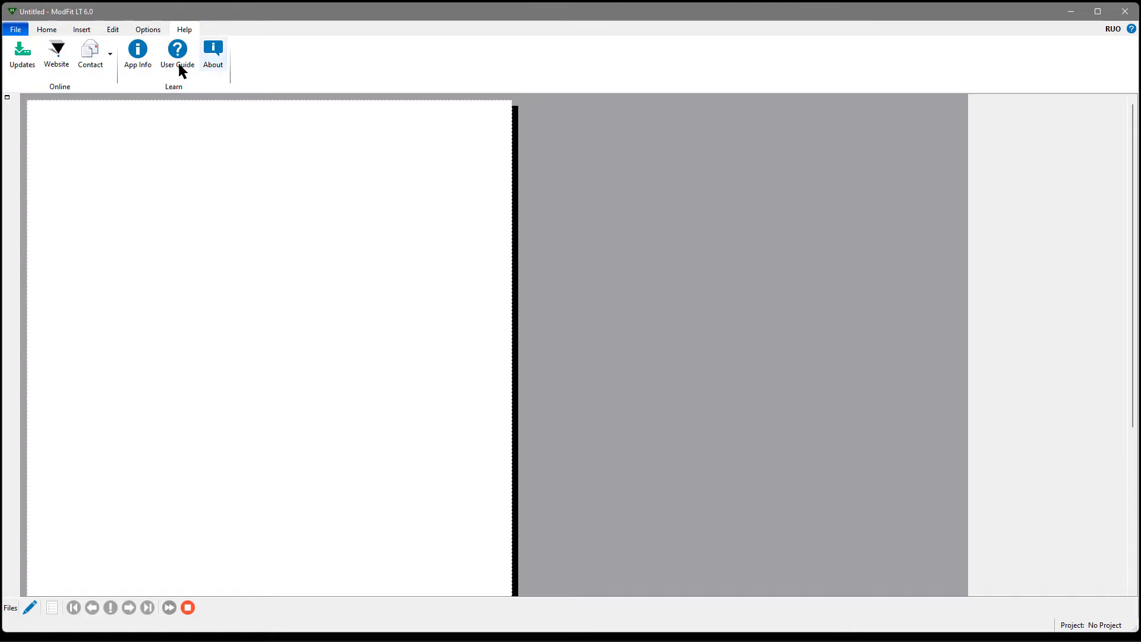
pyautogui.click(51, 28)
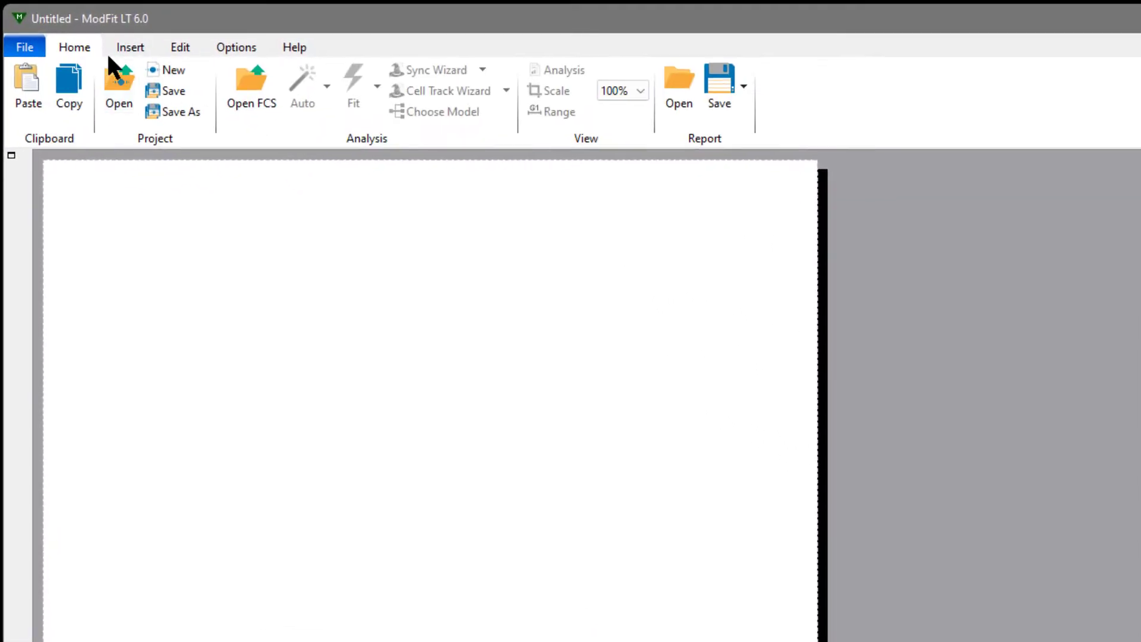
pyautogui.click(179, 70)
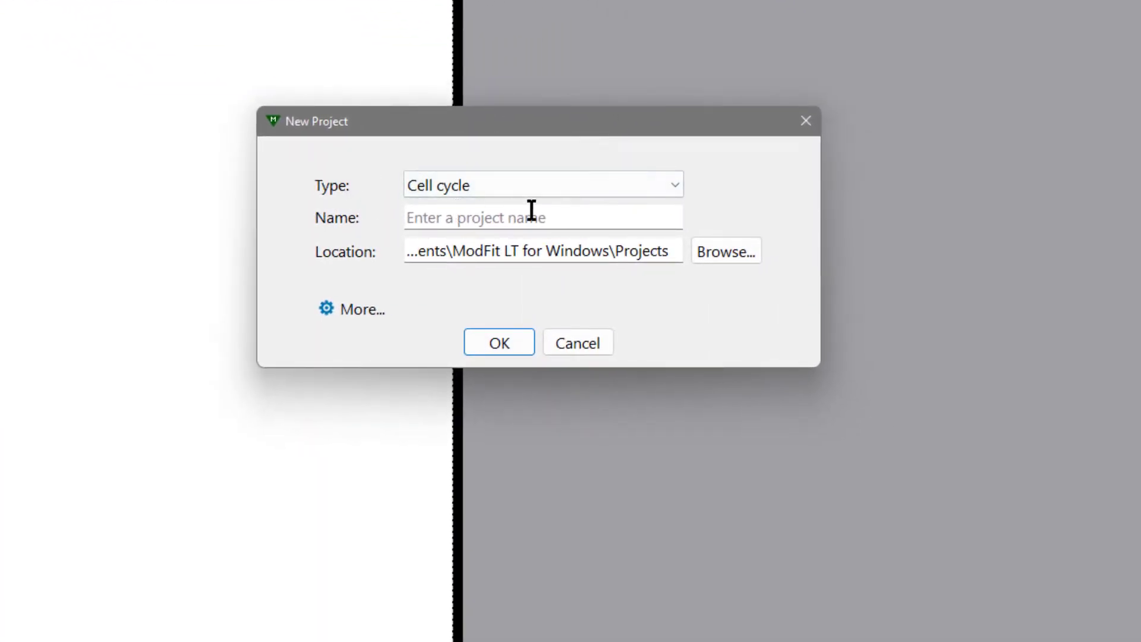
pyautogui.click(524, 228)
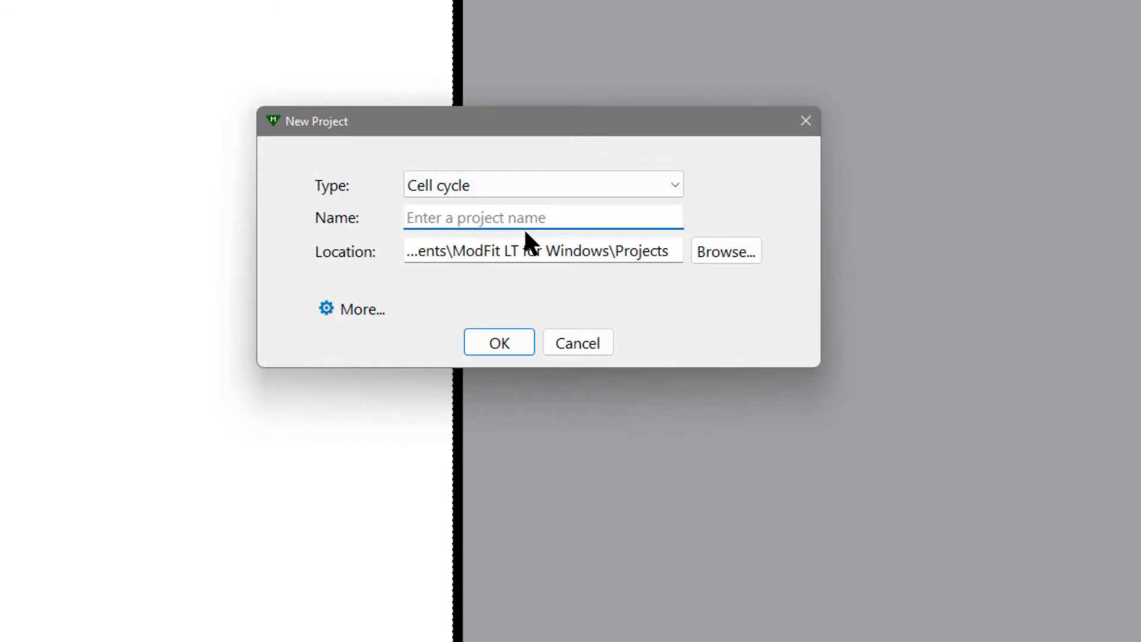
pyautogui.write('Tutoria')
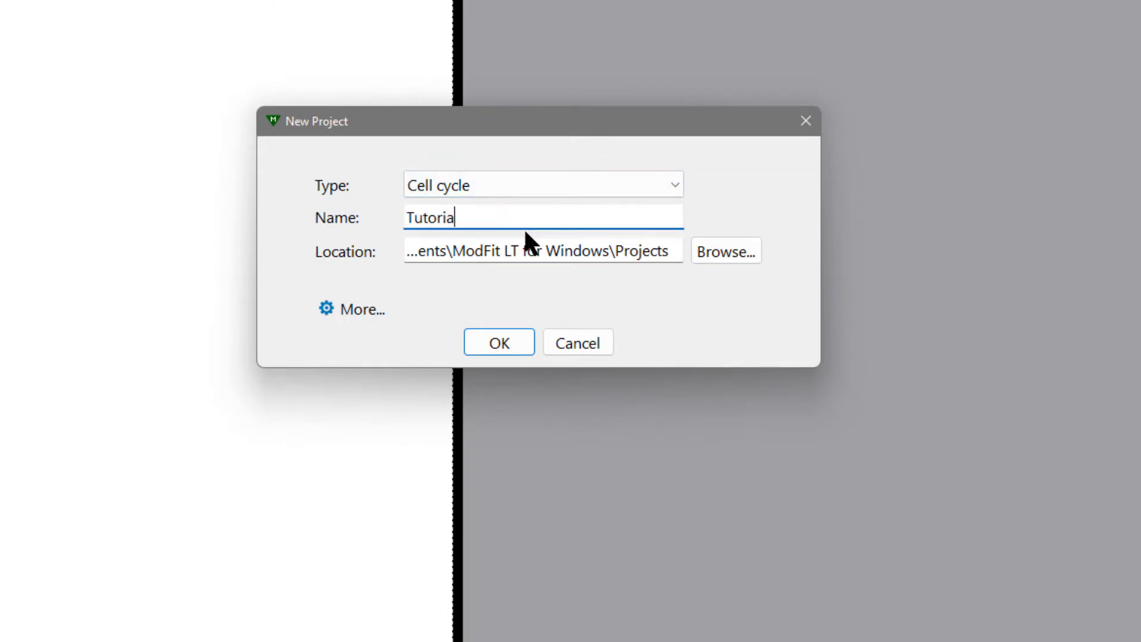
pyautogui.write('l 1')
pyautogui.click(355, 309)
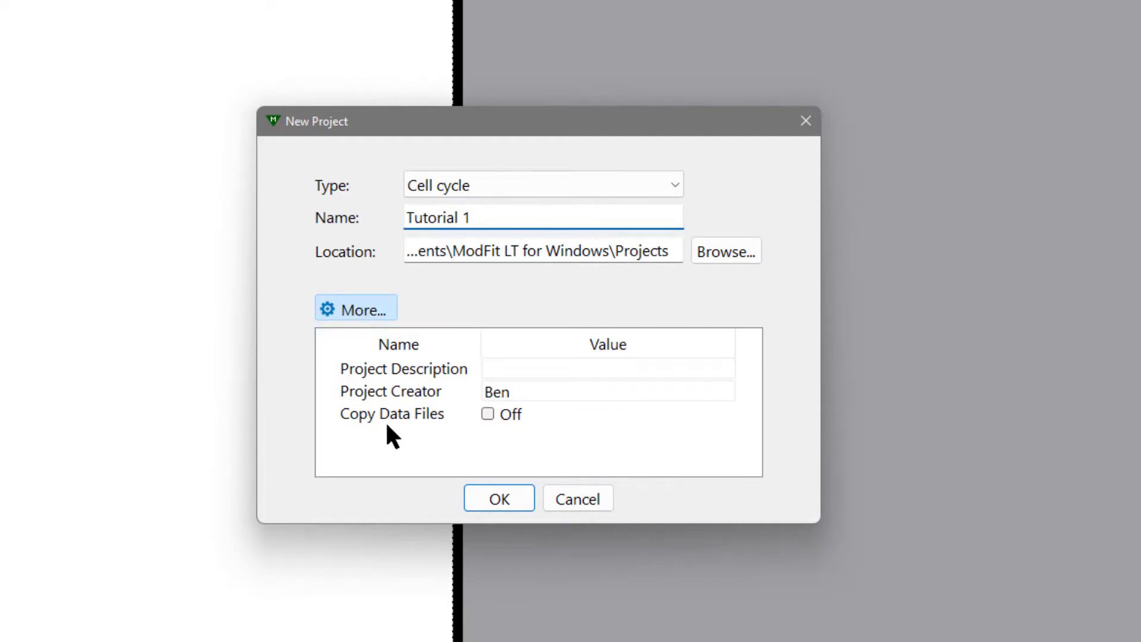
pyautogui.click(487, 414)
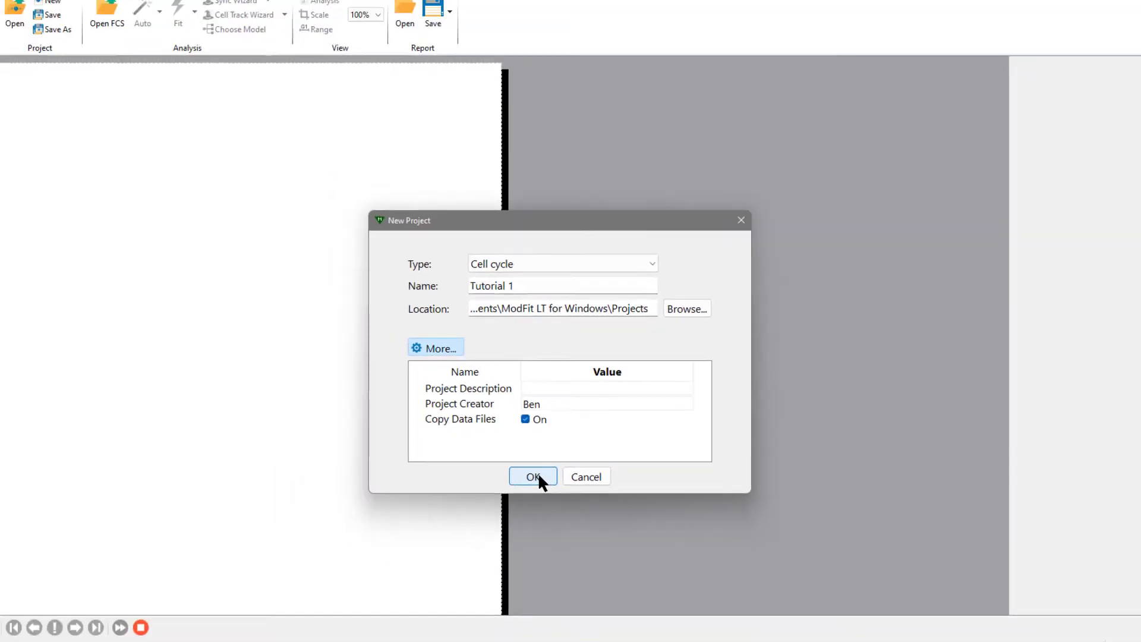
pyautogui.click(534, 476)
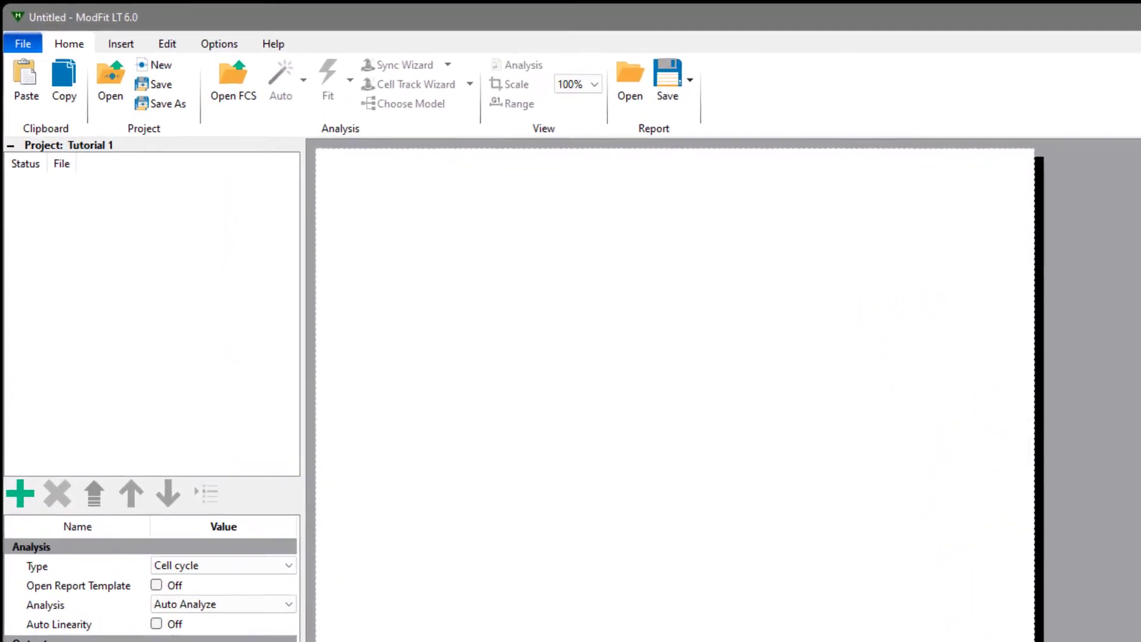
# Open the sample data files DNA-Sample1.fcs through DNA-Sample4.fcs into the project.
pyautogui.click(260, 92)
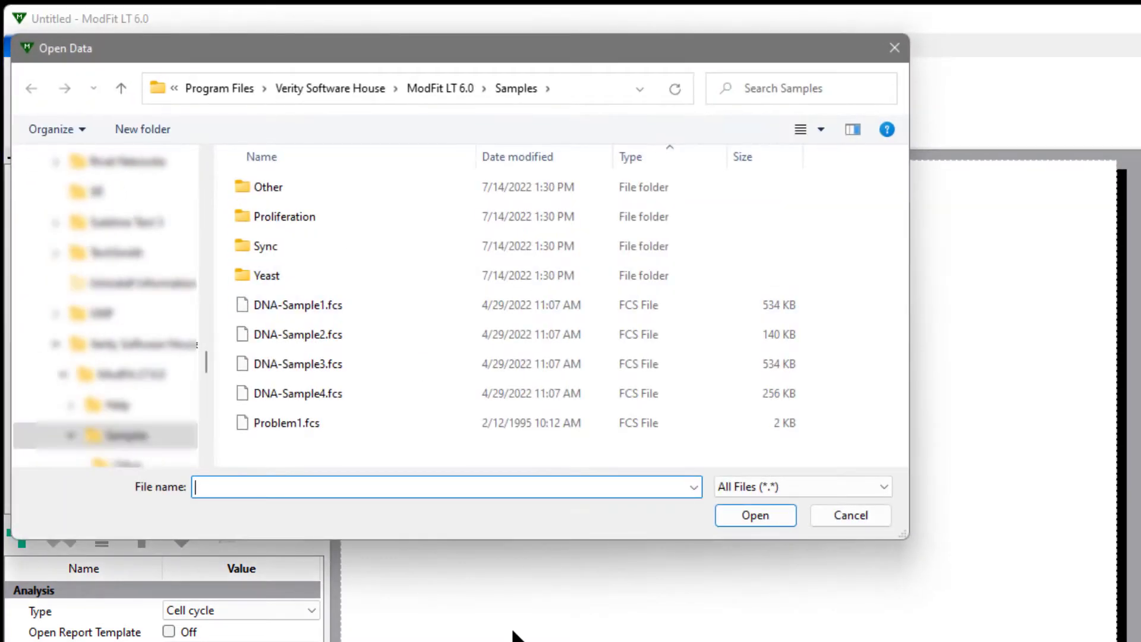
pyautogui.click(313, 303)
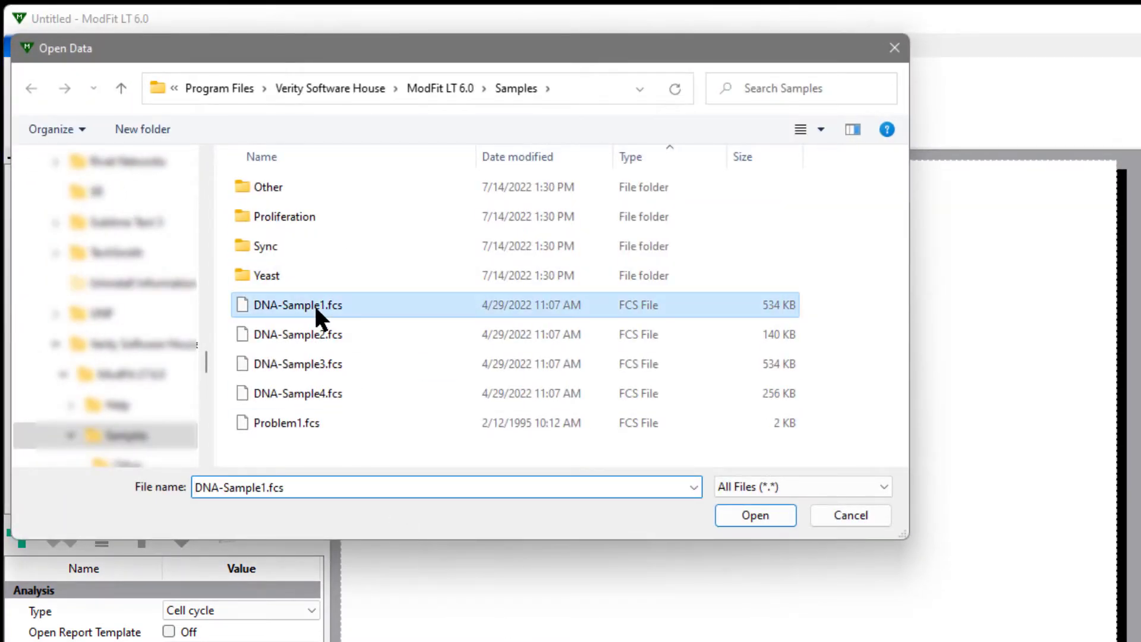
pyautogui.keyDown('shift'); pyautogui.click(332, 389); pyautogui.keyUp('shift')
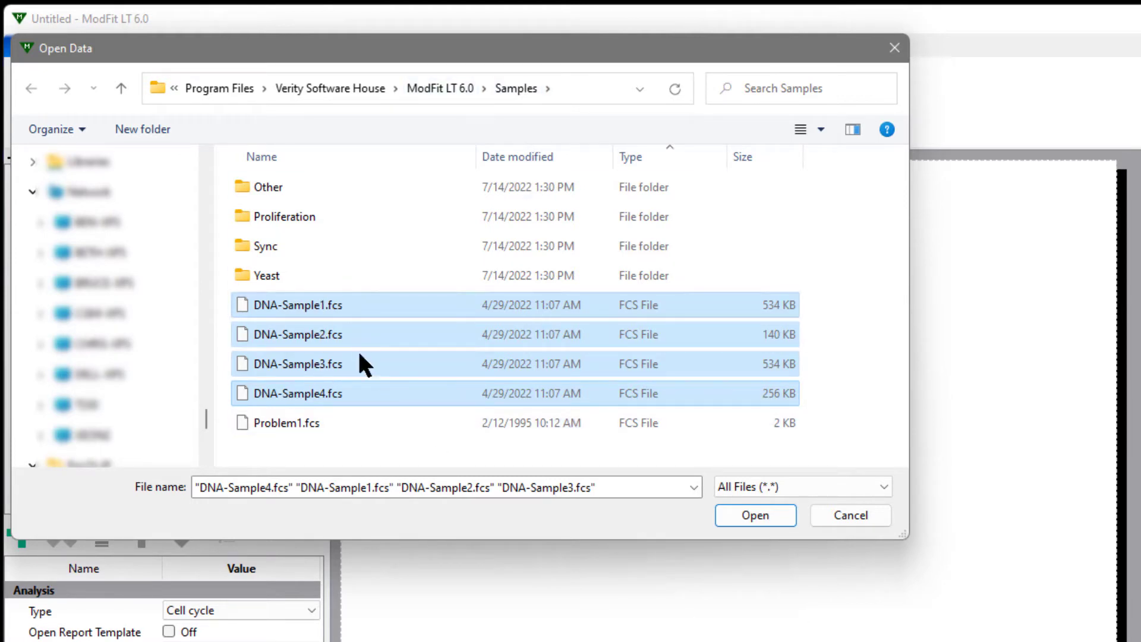
pyautogui.click(756, 515)
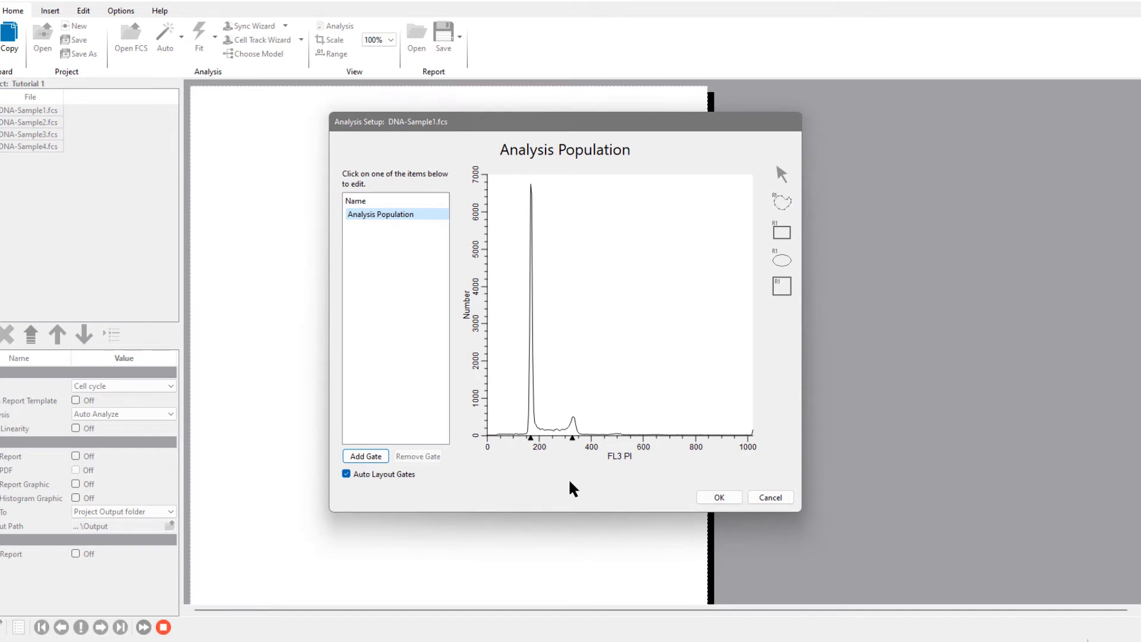
# Set up the analysis on FL3 PI and add a gate plotting SS against FL3 PI.
pyautogui.click(629, 458)
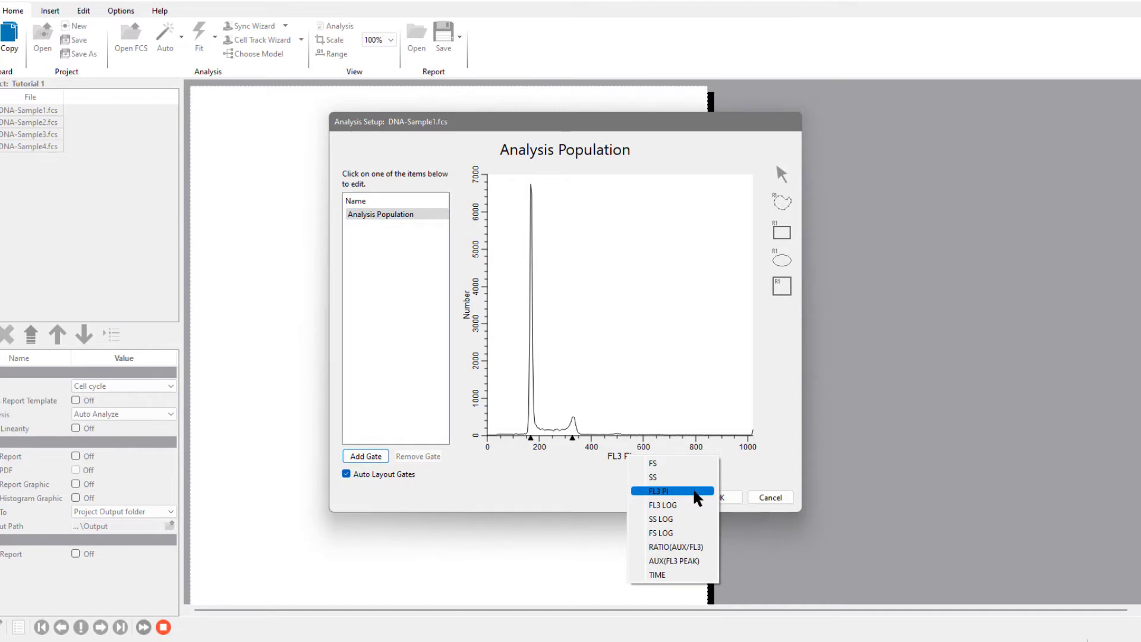
pyautogui.click(665, 492)
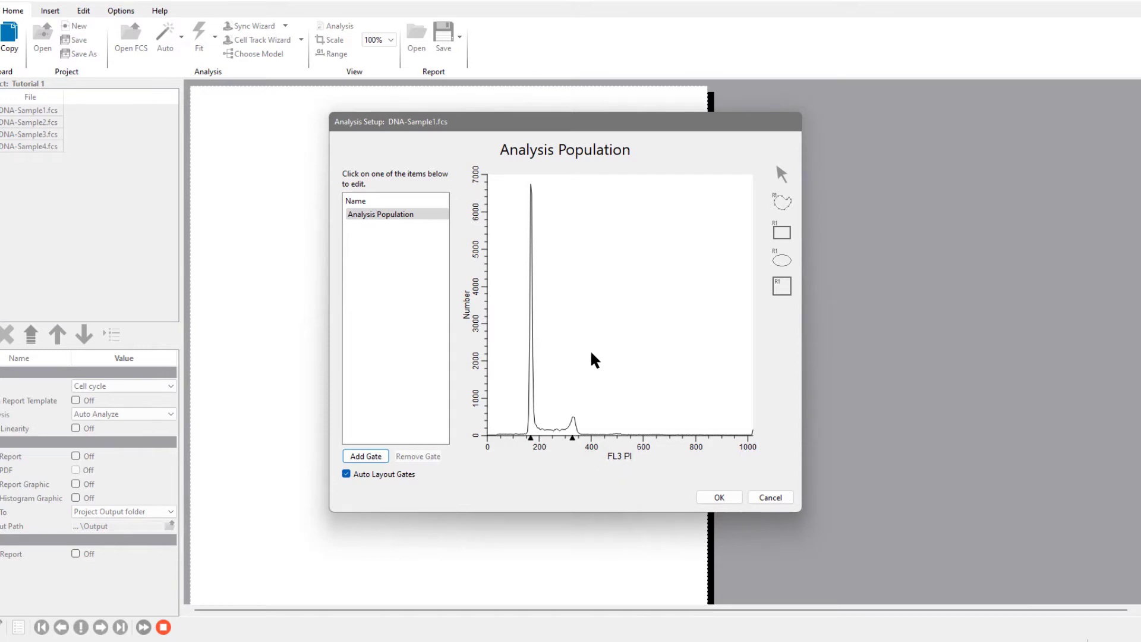
pyautogui.click(377, 457)
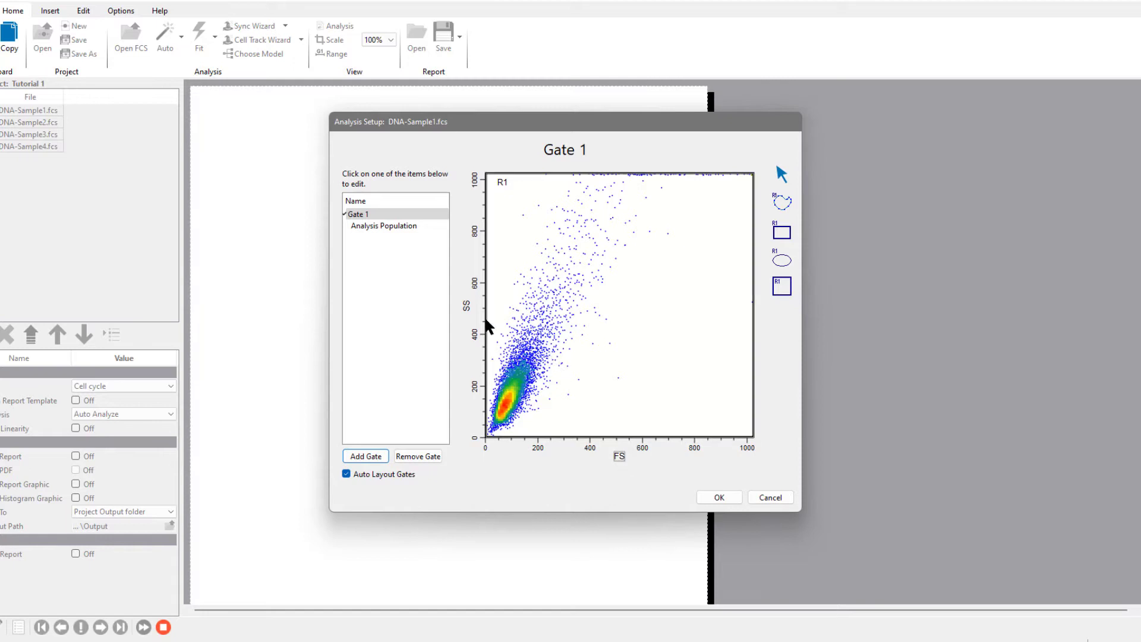
pyautogui.click(618, 456)
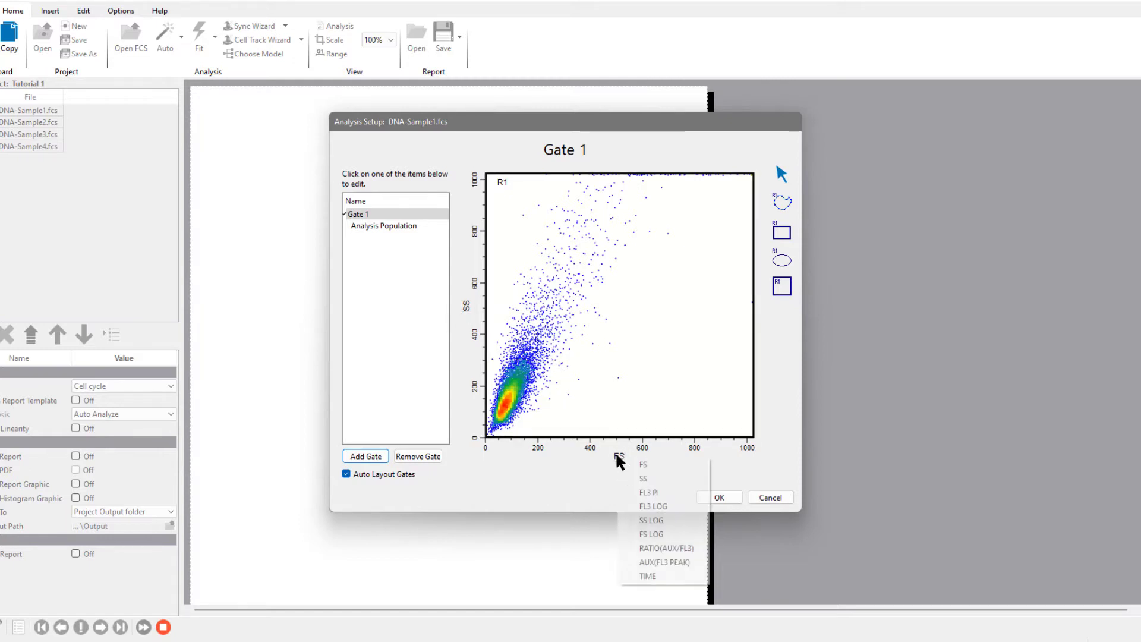
pyautogui.click(667, 494)
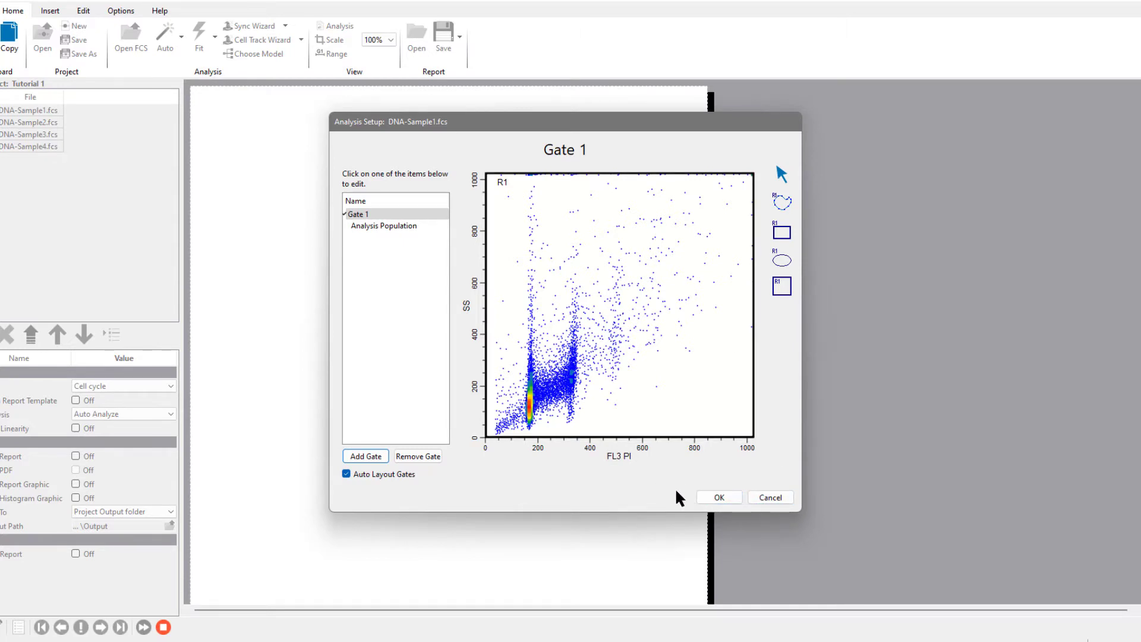
pyautogui.click(719, 496)
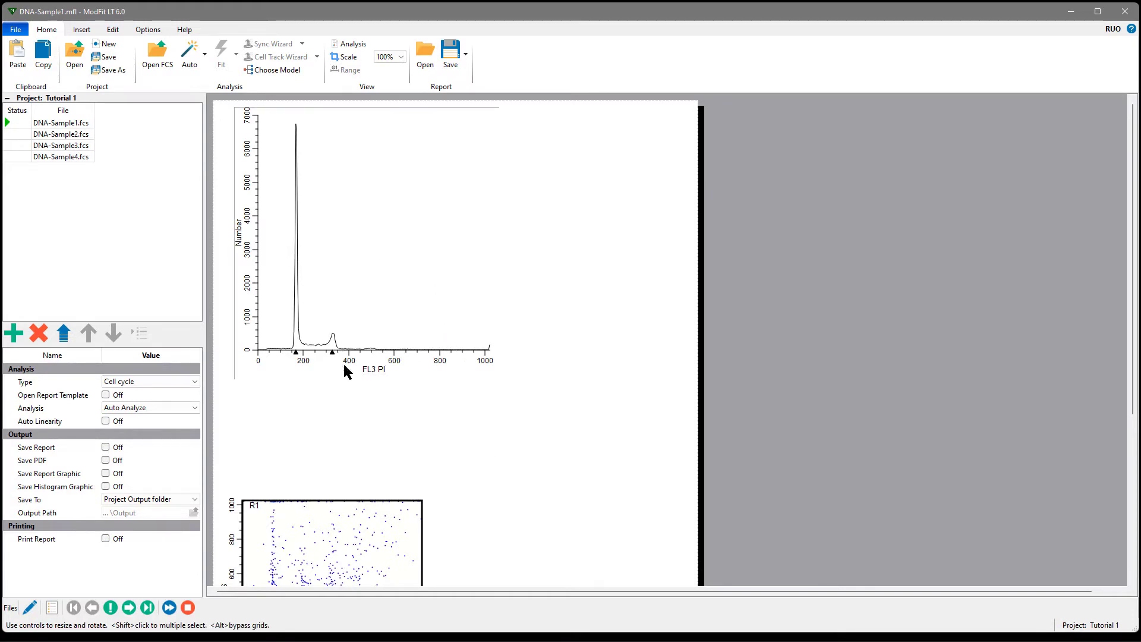
# Turn on Save Report and Save PDF in the project's output settings.
pyautogui.scroll(-3, 534, 417)
pyautogui.scroll(-1, 528, 418)
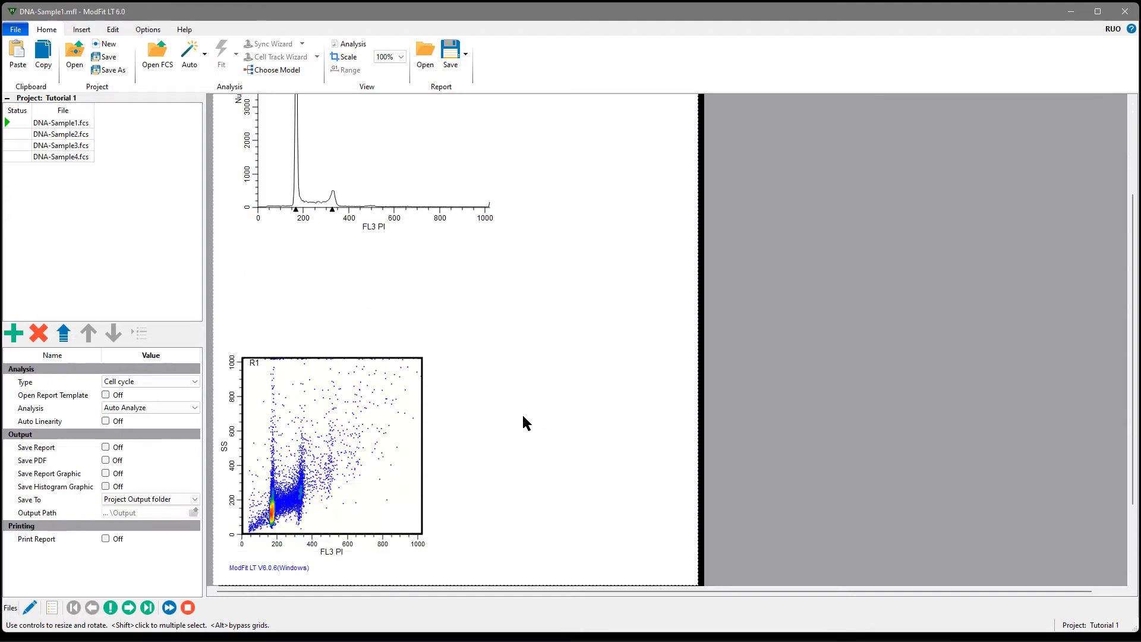
pyautogui.scroll(4, 554, 393)
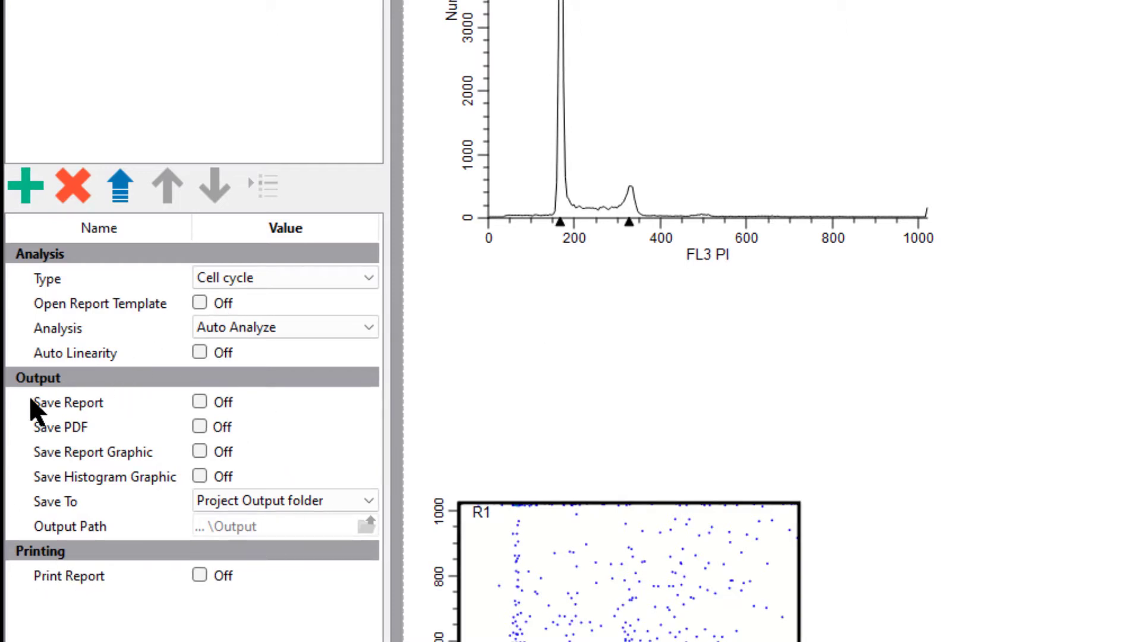
pyautogui.click(200, 402)
pyautogui.click(201, 423)
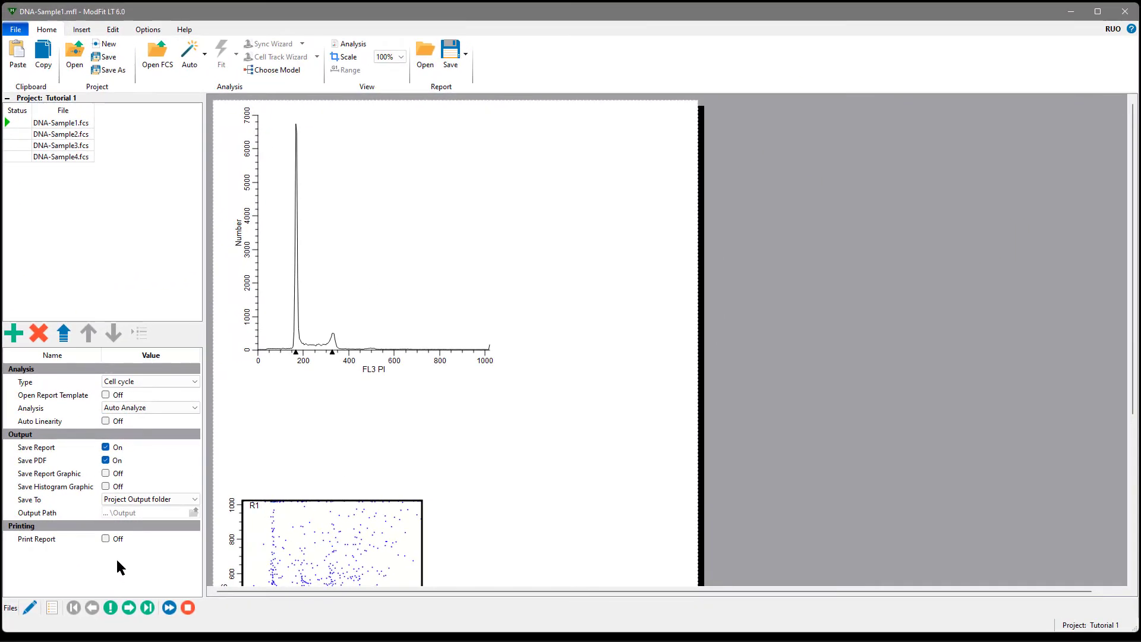
# Run the automatic analysis on DNA-Sample1.fcs and insert a Y Zoom graph of its histogram into the report.
pyautogui.click(110, 608)
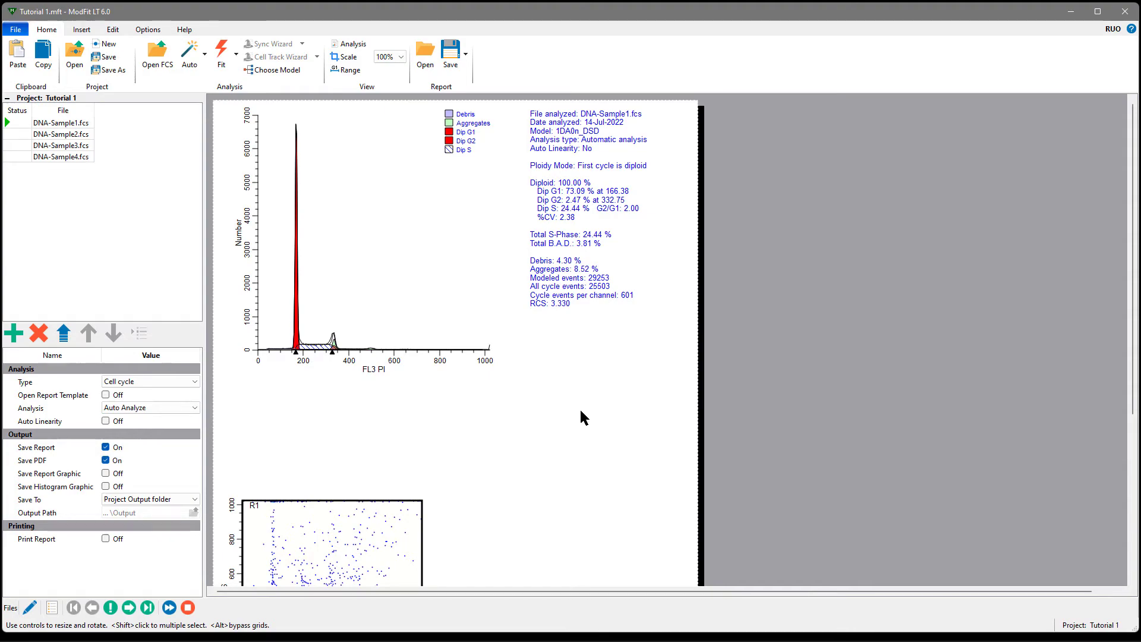
pyautogui.click(82, 29)
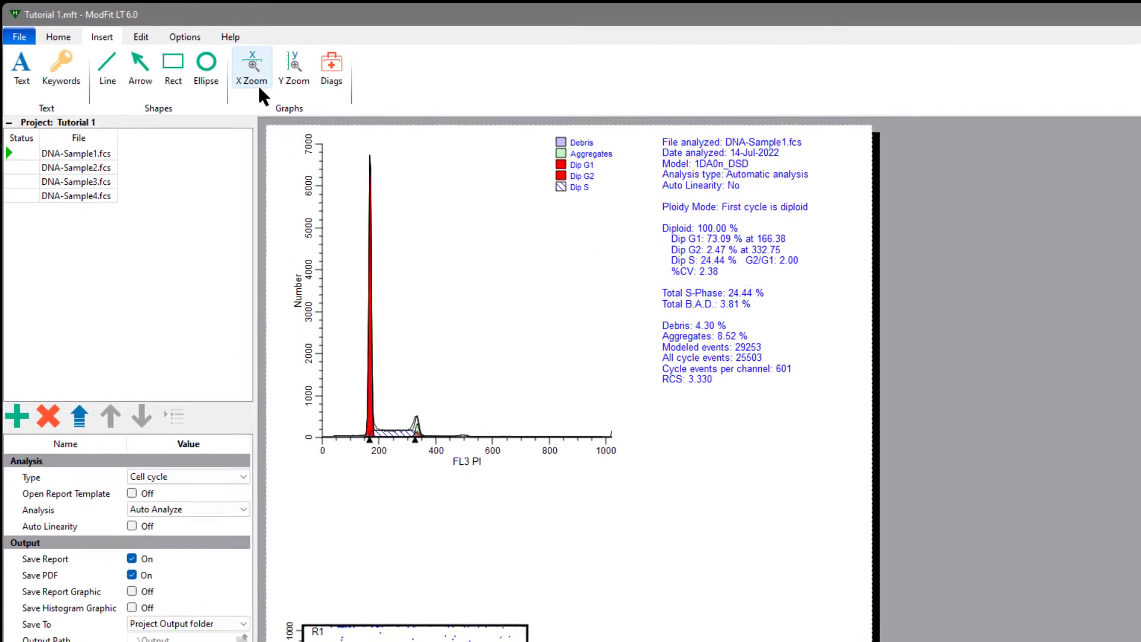
pyautogui.click(311, 66)
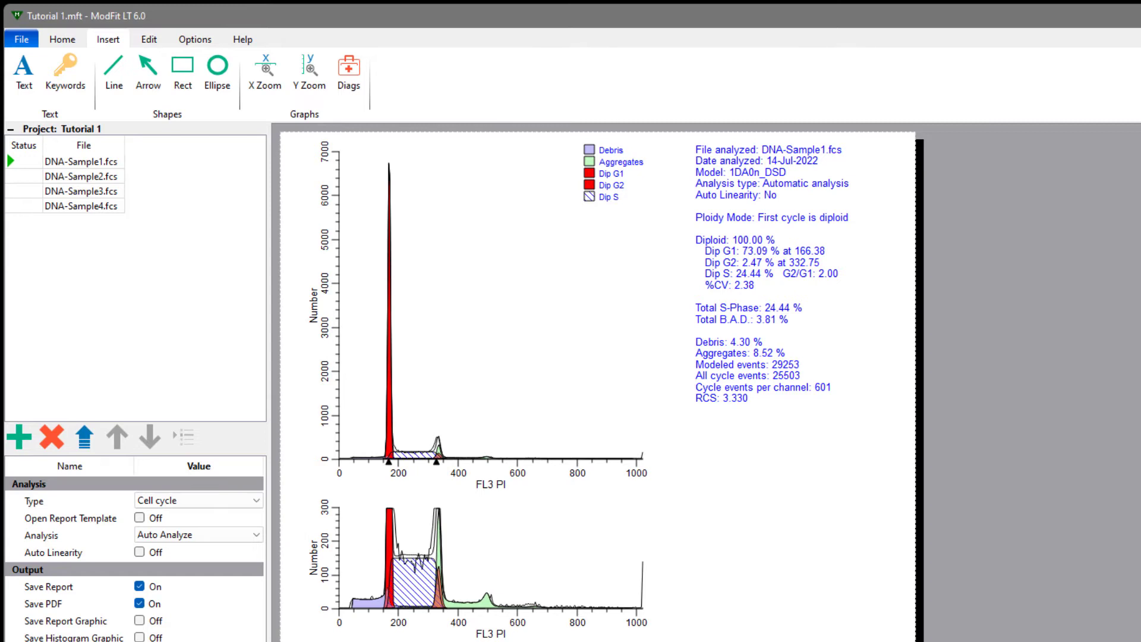
pyautogui.click(448, 533)
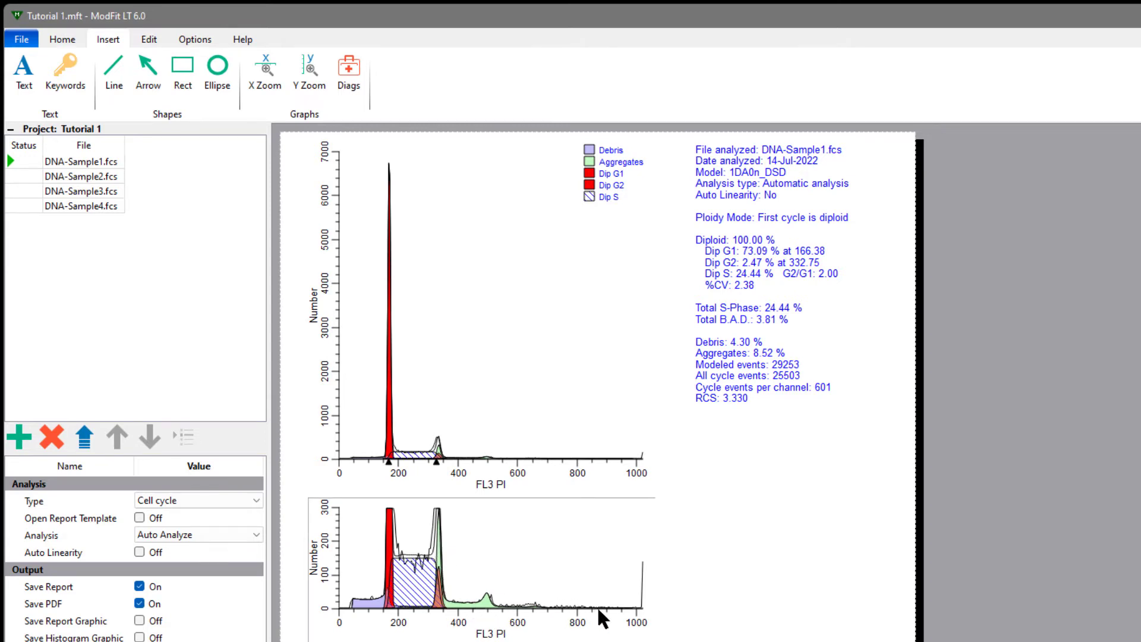
# Save the project together with an updated report template.
pyautogui.click(64, 38)
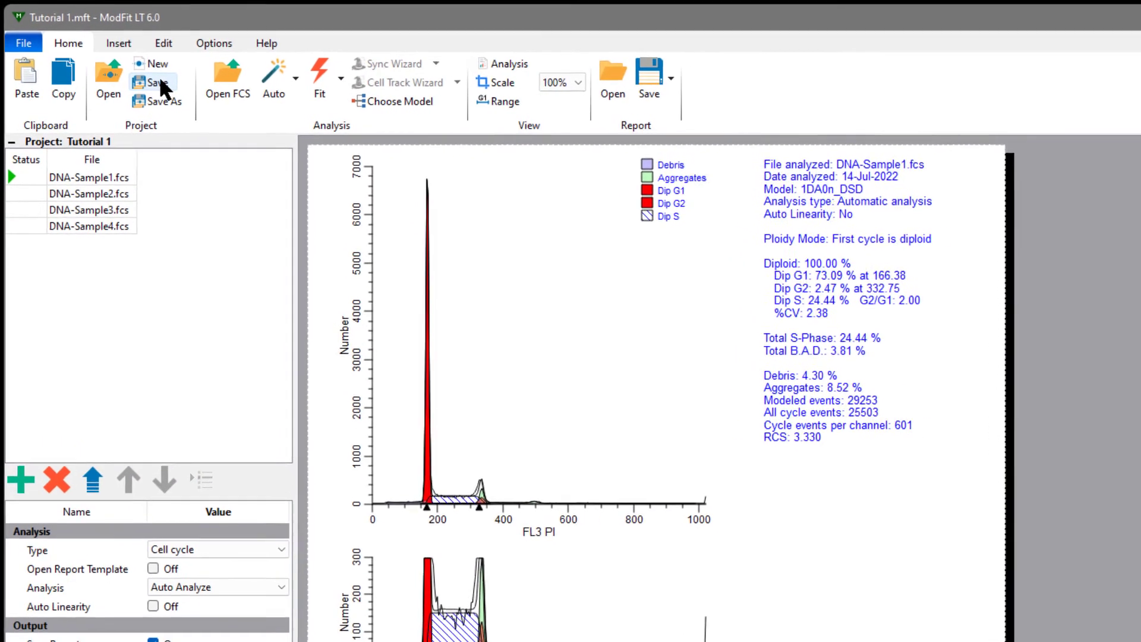
pyautogui.click(151, 77)
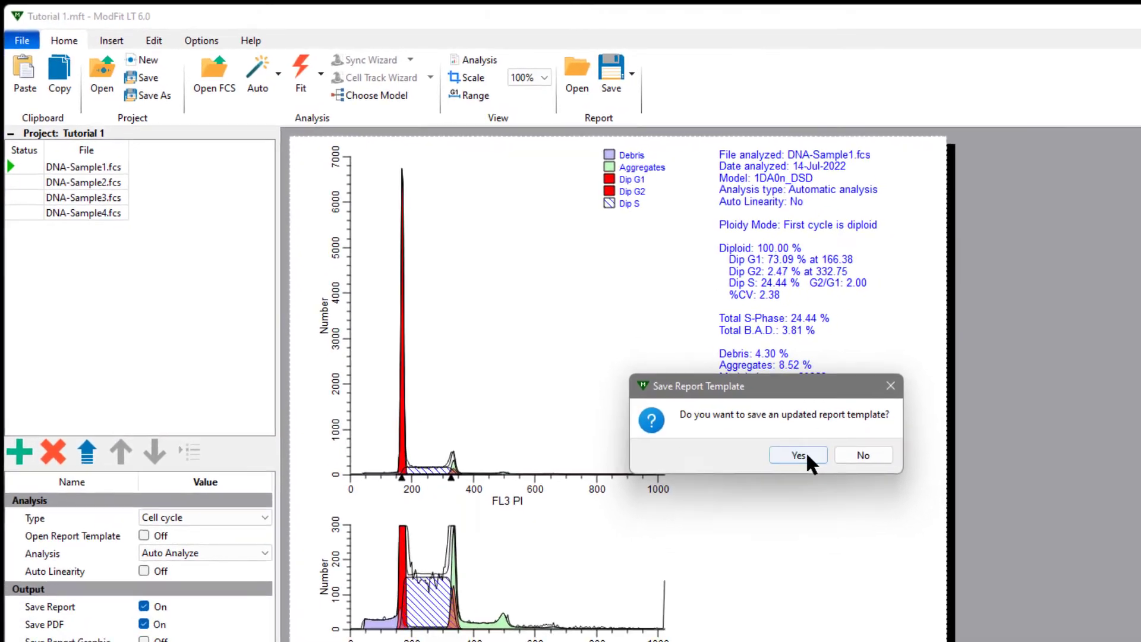
pyautogui.click(900, 511)
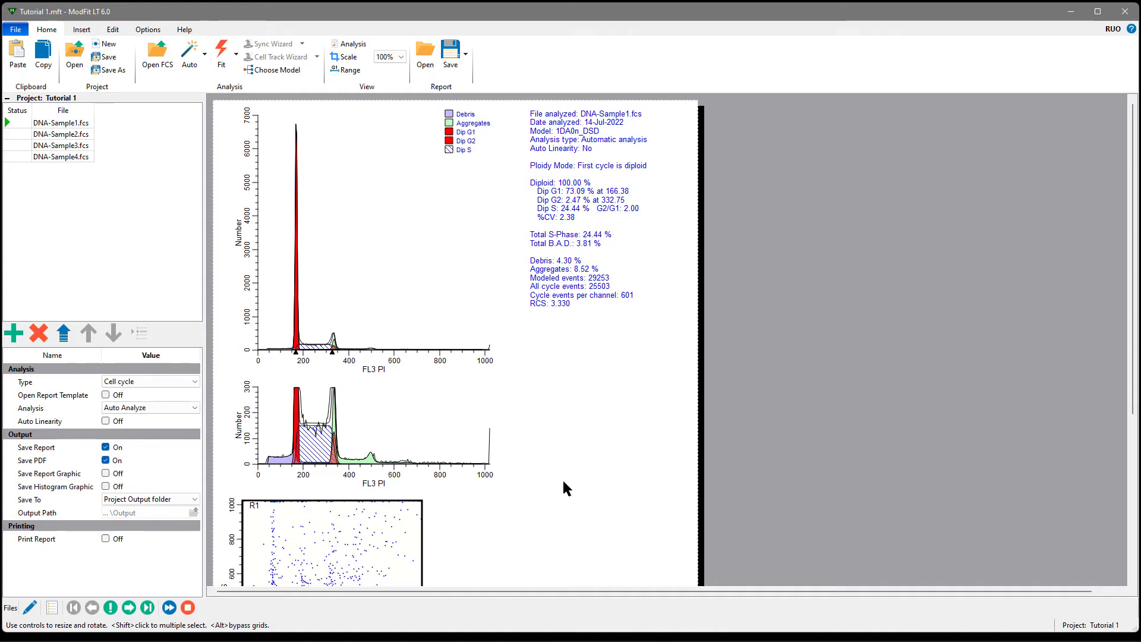
# Analyze DNA-Sample2.fcs, and process all the remaining project files through DNA-Sample4.fcs as a batch.
pyautogui.click(128, 607)
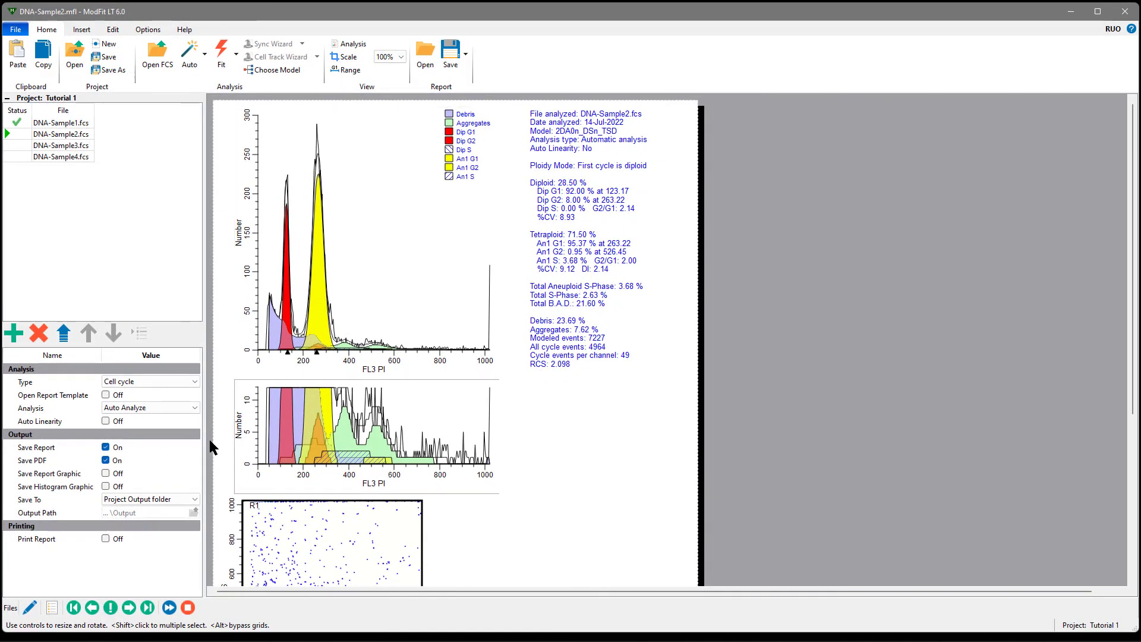
pyautogui.click(170, 607)
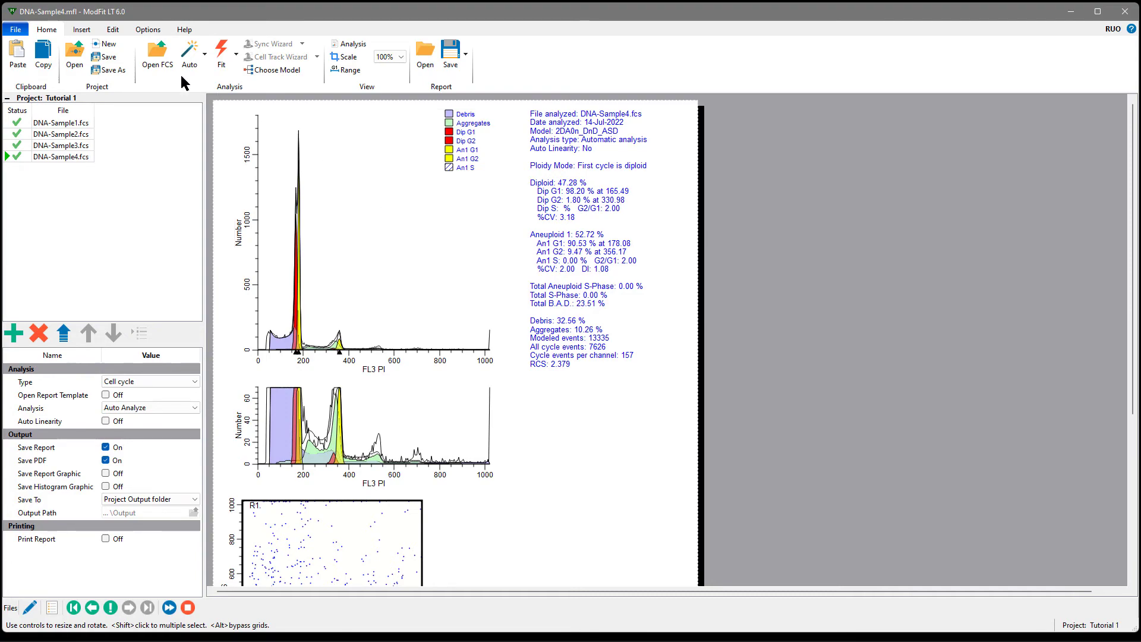
# Use the Database Wizard to add the current analysis result fields to the Tutorial 1 database.
pyautogui.click(116, 29)
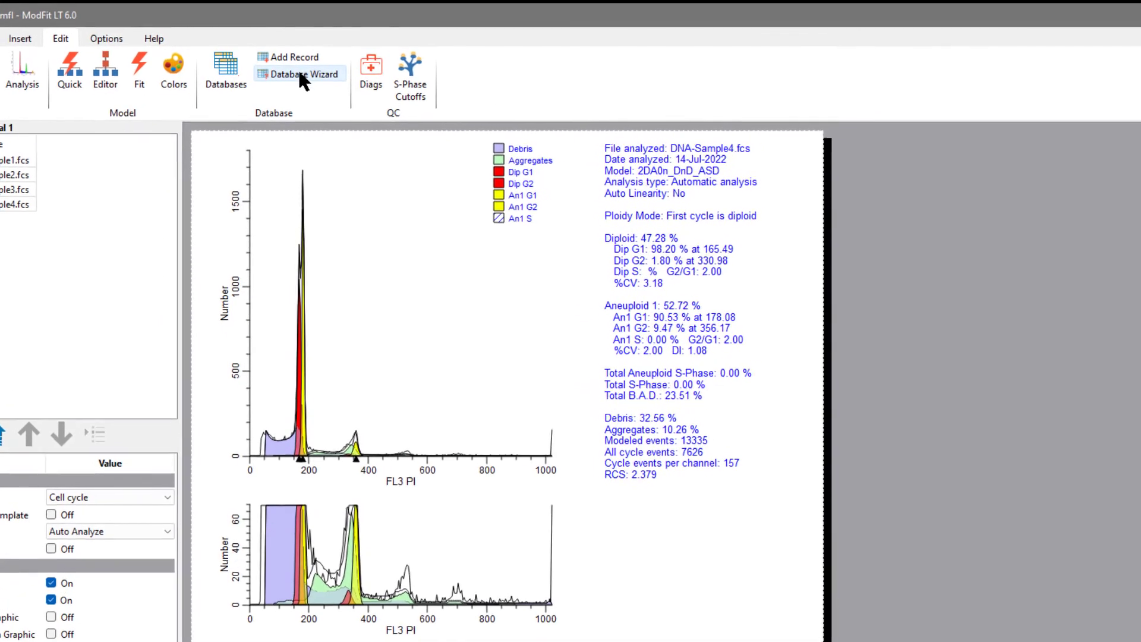
pyautogui.click(298, 71)
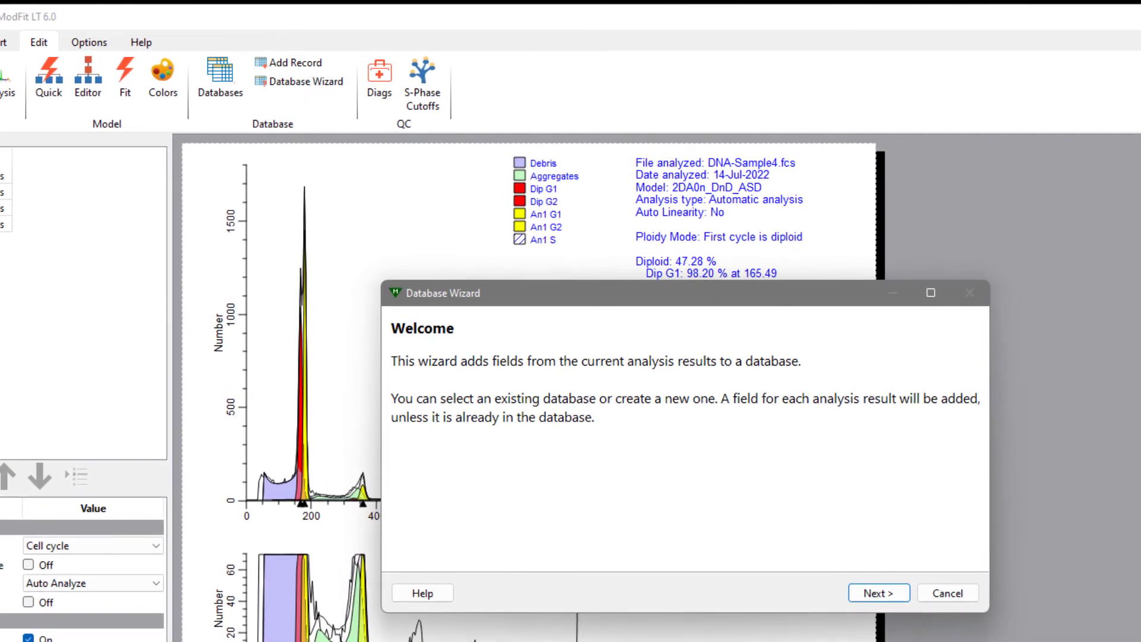
pyautogui.click(876, 585)
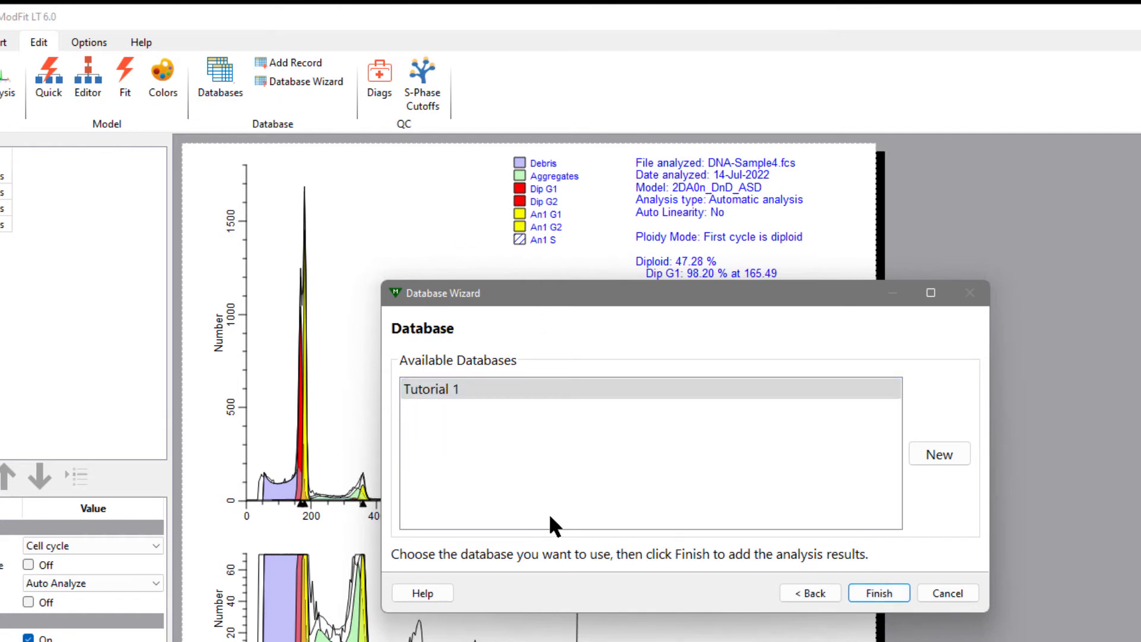
pyautogui.click(439, 386)
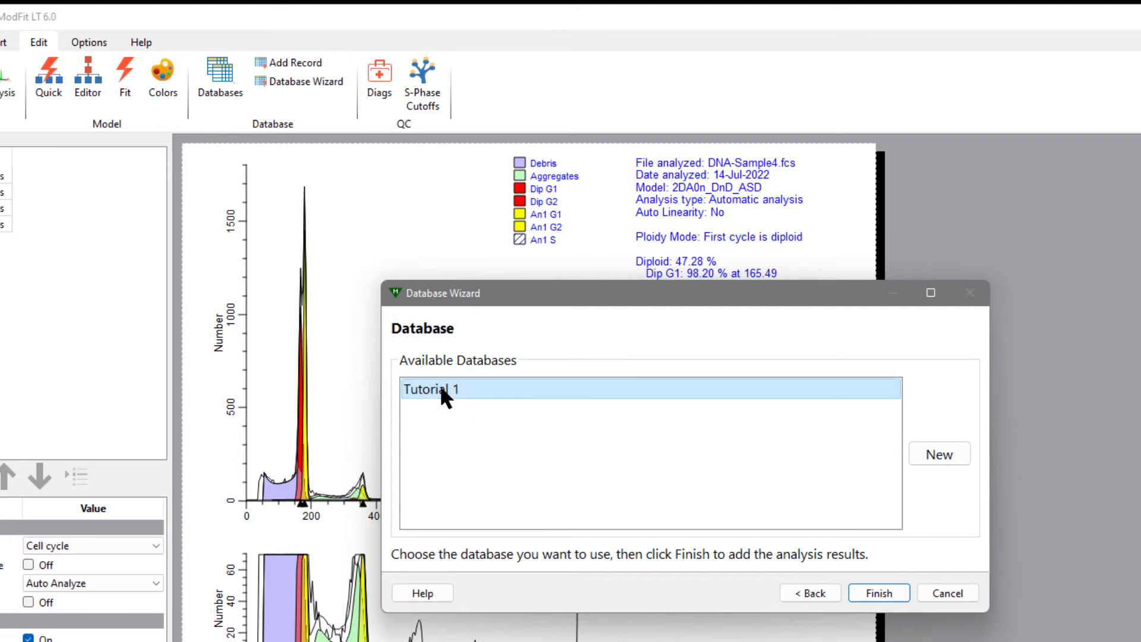
pyautogui.click(882, 593)
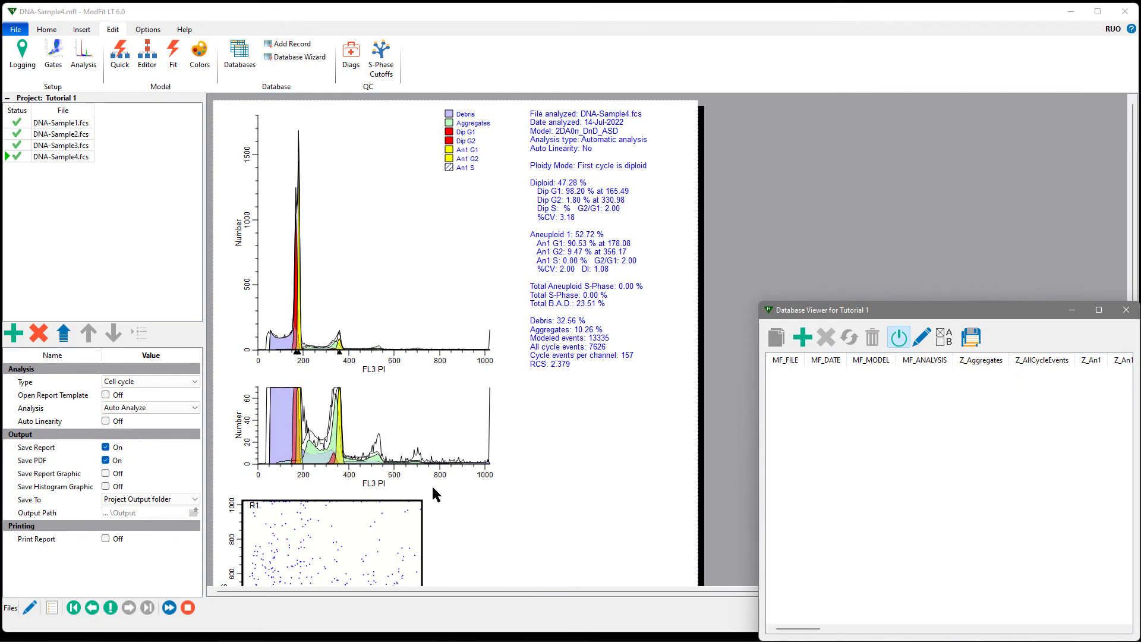
# Restart the project at DNA-Sample1.fcs and batch process all files through DNA-Sample4.fcs to fill the Tutorial 1 database.
pyautogui.rightClick(54, 125)
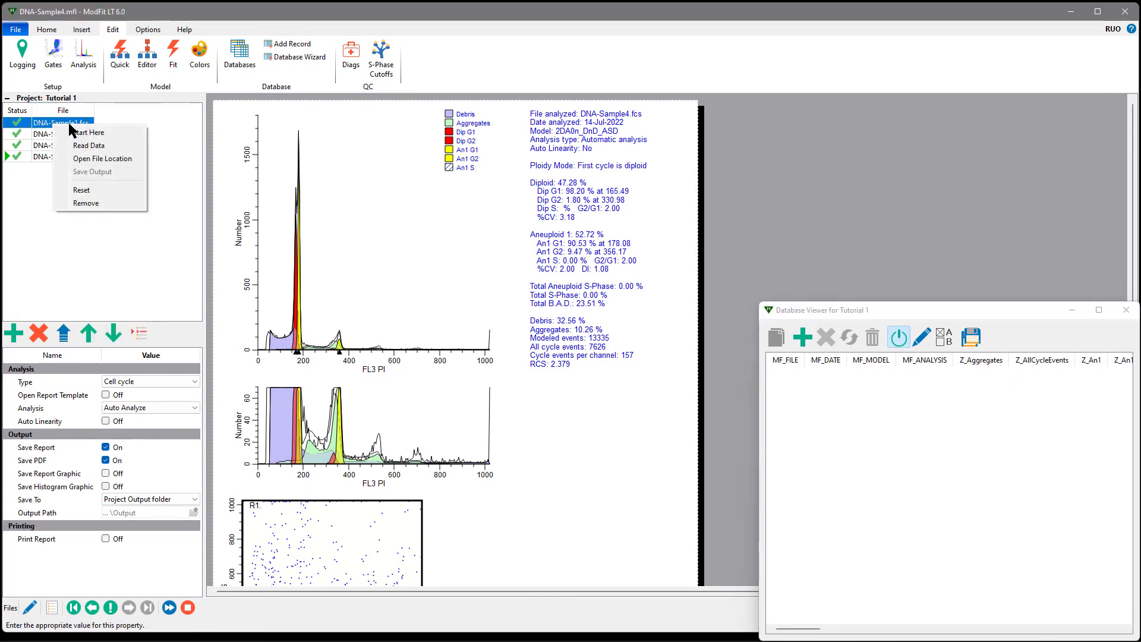
pyautogui.click(89, 132)
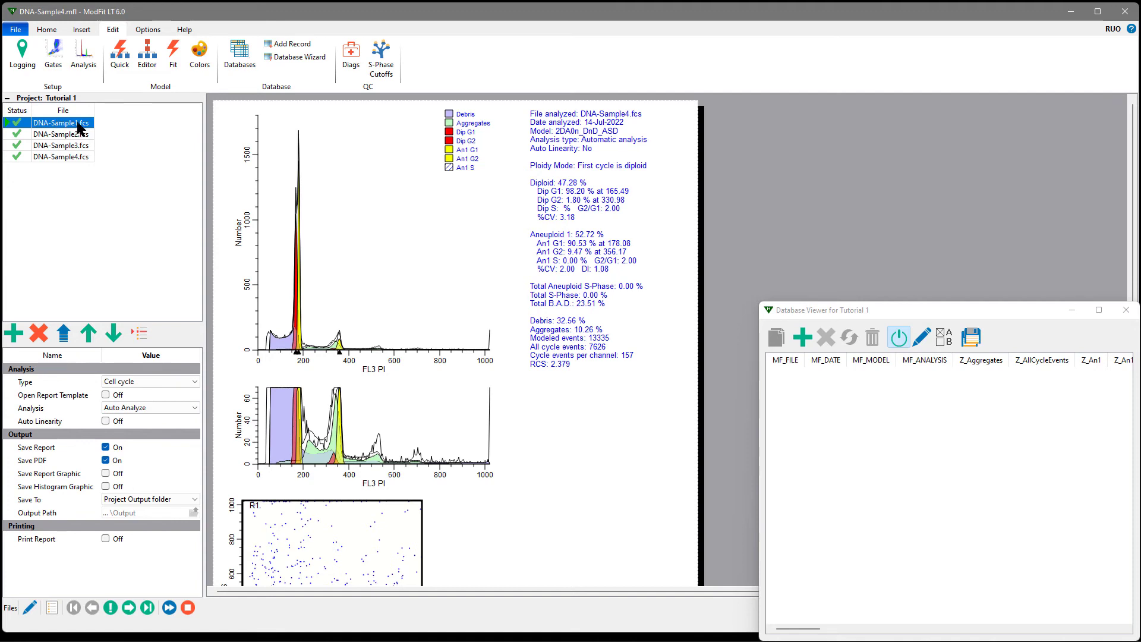
pyautogui.click(168, 607)
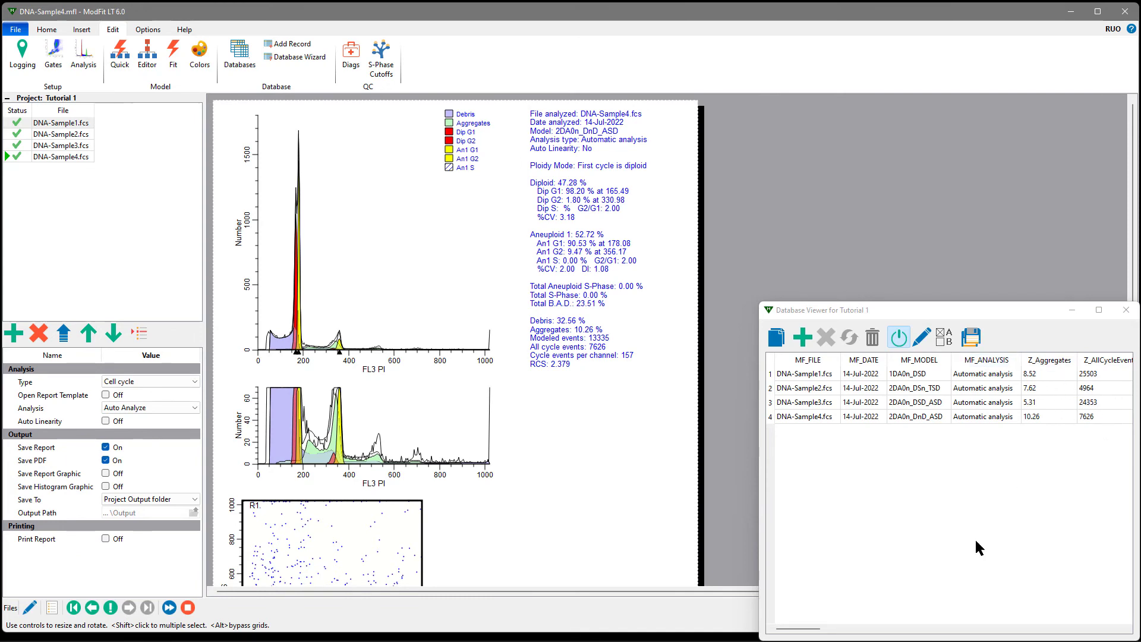
pyautogui.moveTo(807, 628); pyautogui.dragTo(747, 607)
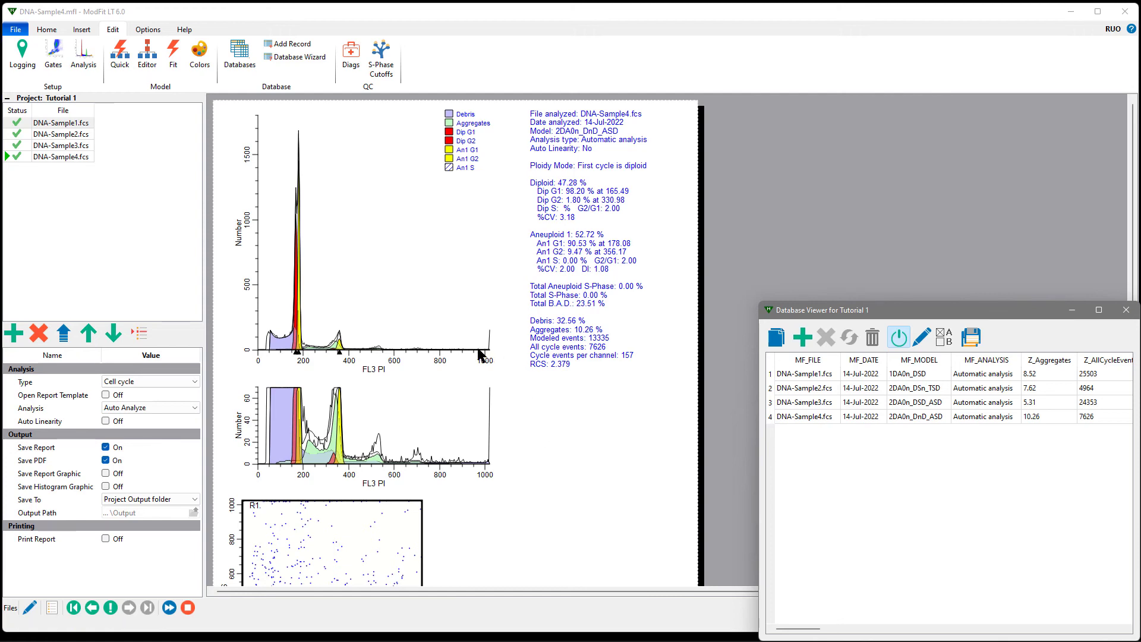
# Review the saved PDF for DNA-Sample1.fcs from top to bottom, and open the same file's saved report.
pyautogui.doubleClick(58, 124)
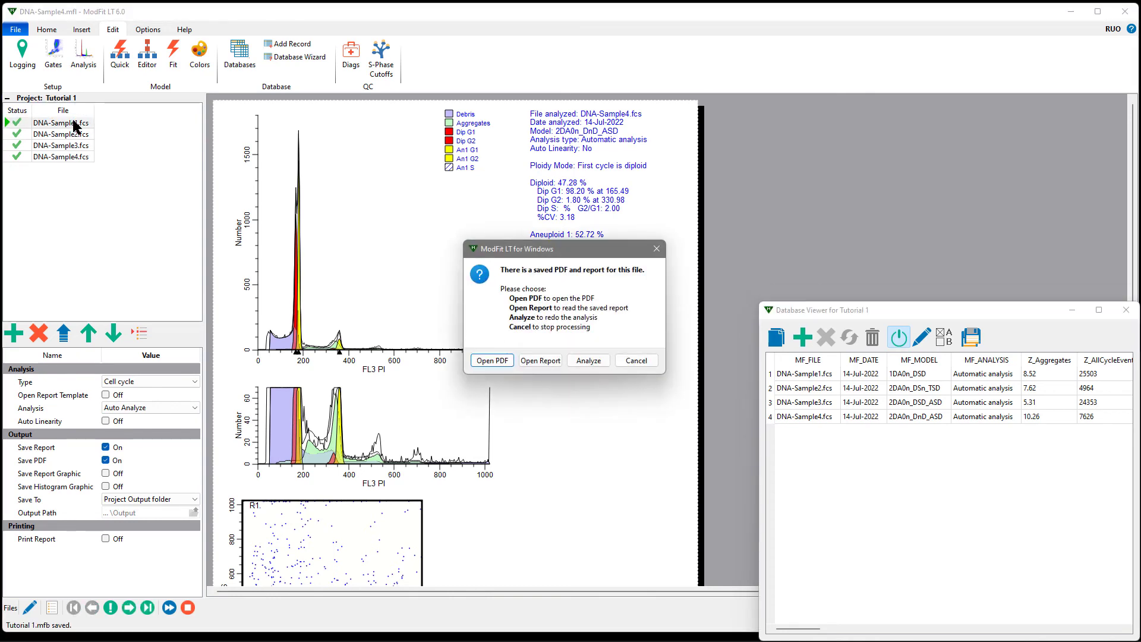
pyautogui.click(492, 359)
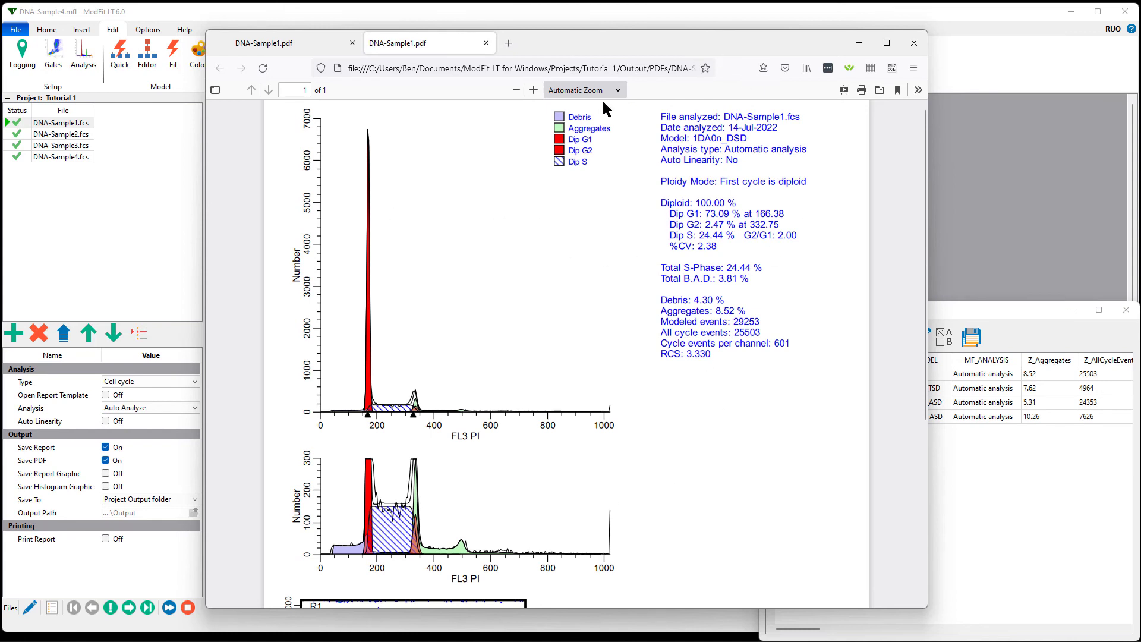
pyautogui.scroll(-5, 683, 449)
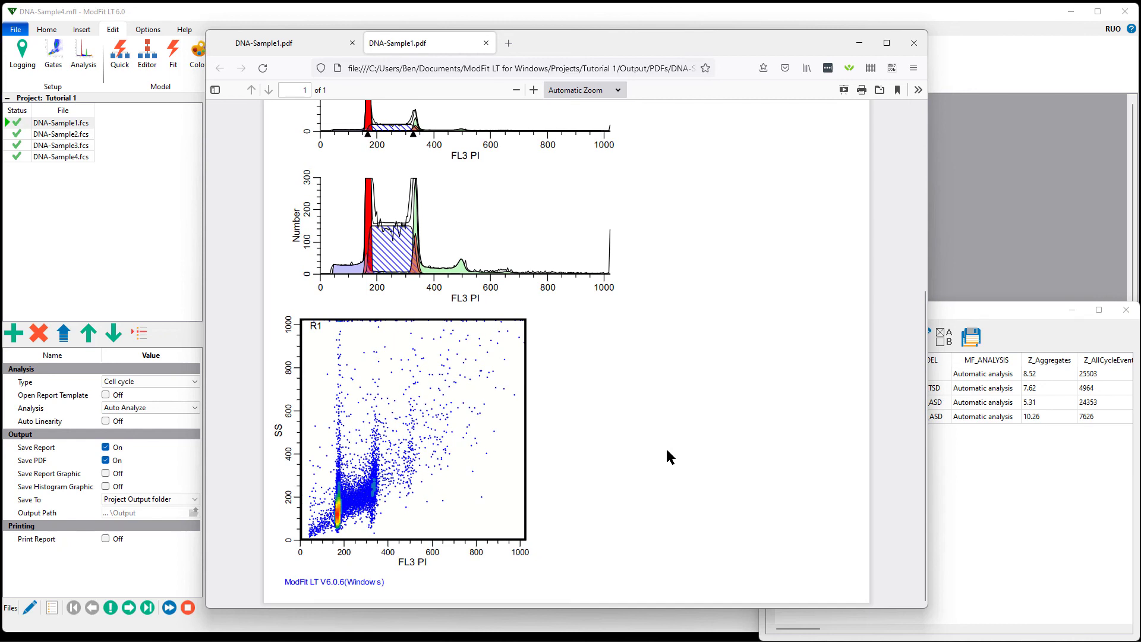
pyautogui.scroll(5, 662, 457)
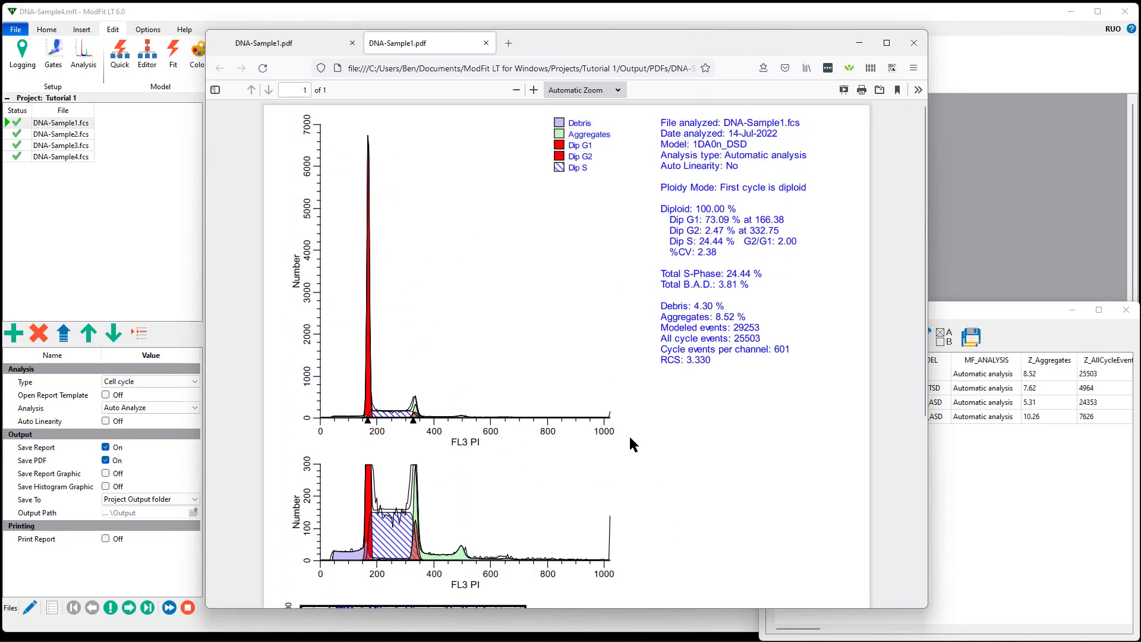
pyautogui.click(860, 43)
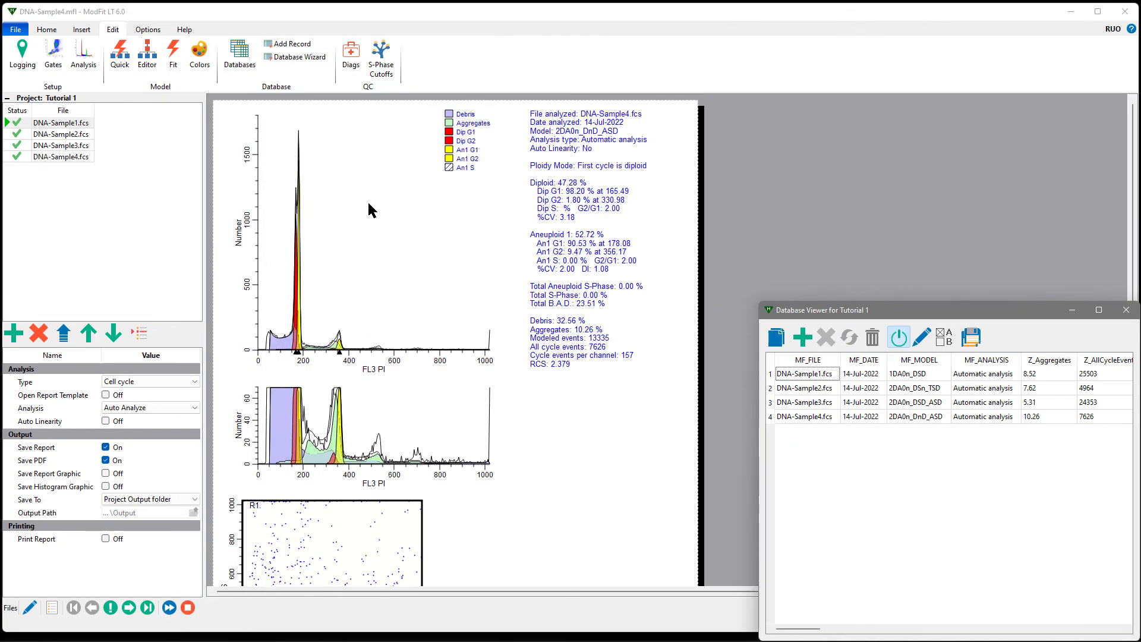
pyautogui.doubleClick(60, 123)
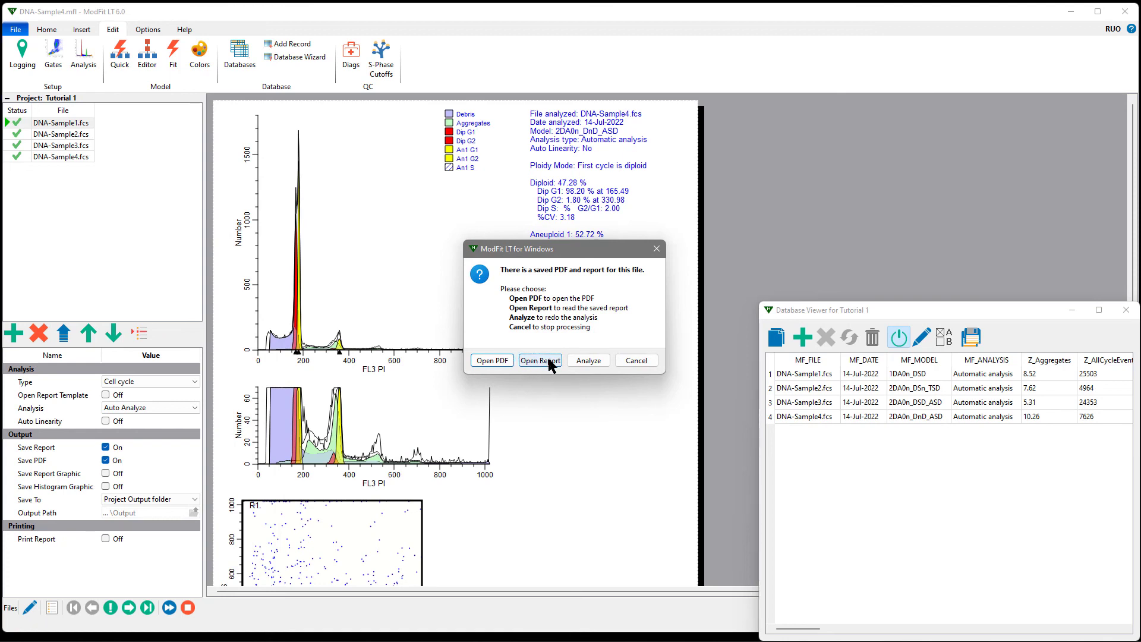
pyautogui.click(548, 363)
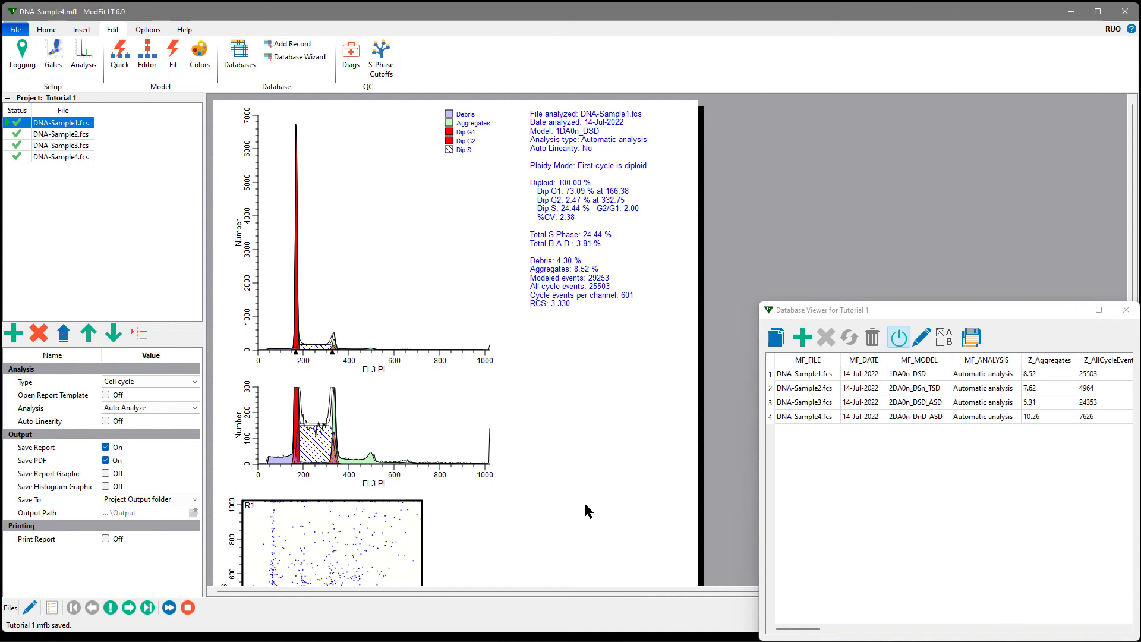